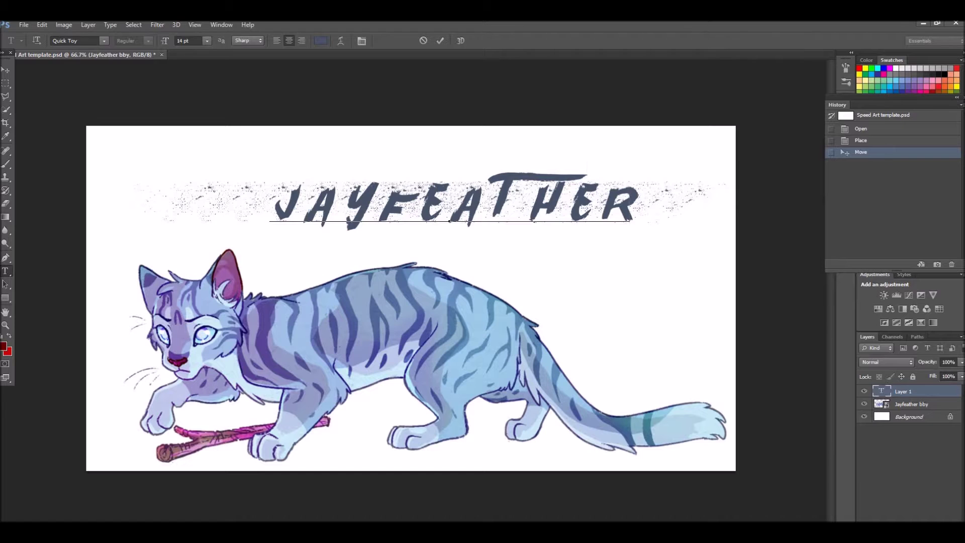
# Finish editing the JAYFEATHER title text and add a new empty layer directly above the Background.
pyautogui.click(206, 201)
pyautogui.click(317, 147)
pyautogui.hotkey('ctrl', 'shift', 'n')
pyautogui.press('Return')
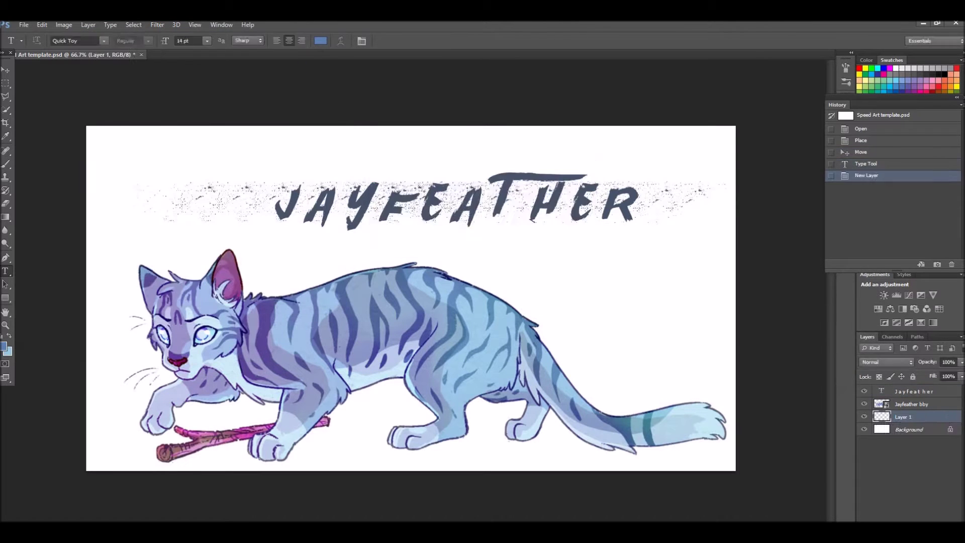
# Fill the new layer with a vertical gradient and give it a Gradient Overlay using a rainbow preset.
pyautogui.moveTo(402, 131); pyautogui.dragTo(402, 468)
pyautogui.doubleClick(920, 417)
pyautogui.click(475, 370)
pyautogui.click(689, 308)
pyautogui.click(726, 143)
pyautogui.doubleClick(431, 199)
pyautogui.click(572, 322)
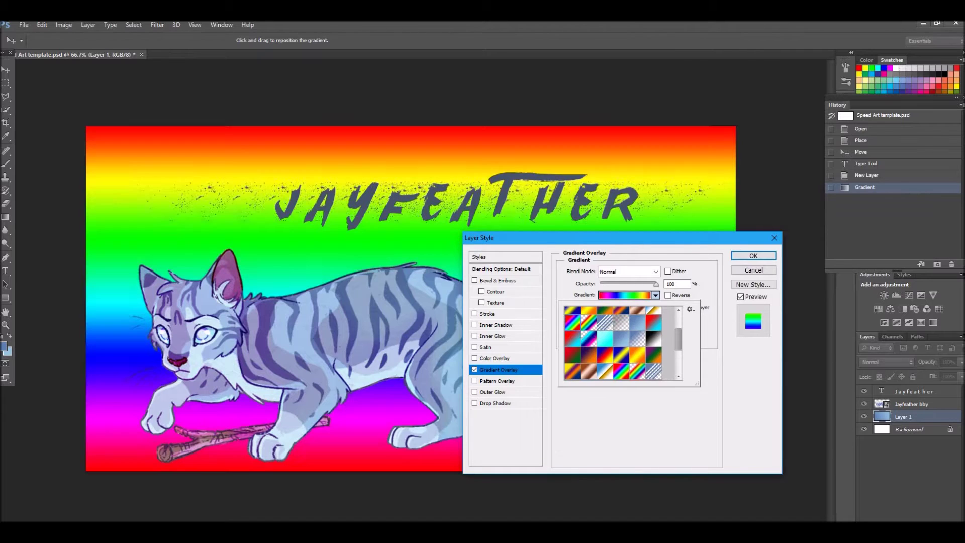
# Recolour the first four stops of the overlay gradient with purple and blue tones sampled from the cat artwork.
pyautogui.click(623, 295)
pyautogui.click(565, 364)
pyautogui.click(301, 311)
pyautogui.click(594, 364)
pyautogui.click(322, 302)
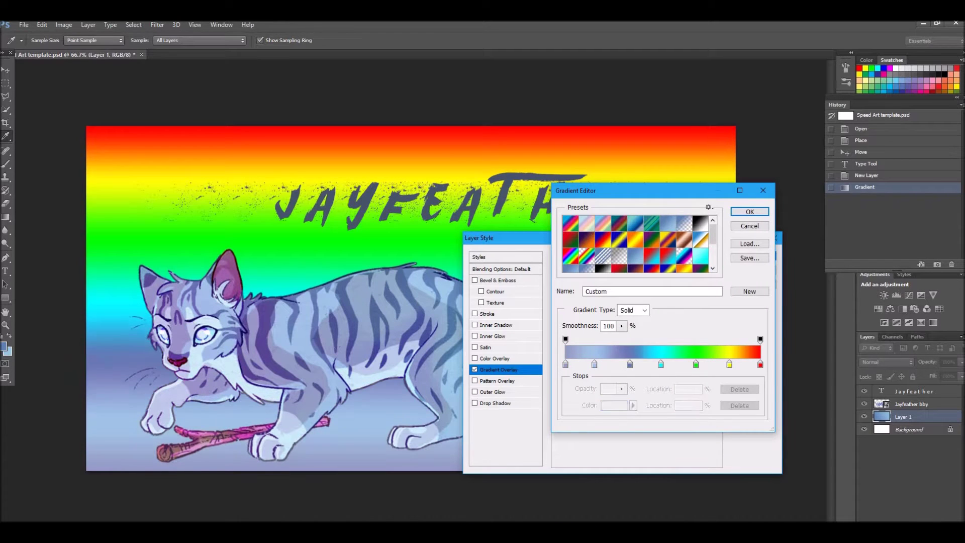
pyautogui.click(630, 364)
pyautogui.click(301, 432)
pyautogui.click(661, 364)
pyautogui.click(322, 392)
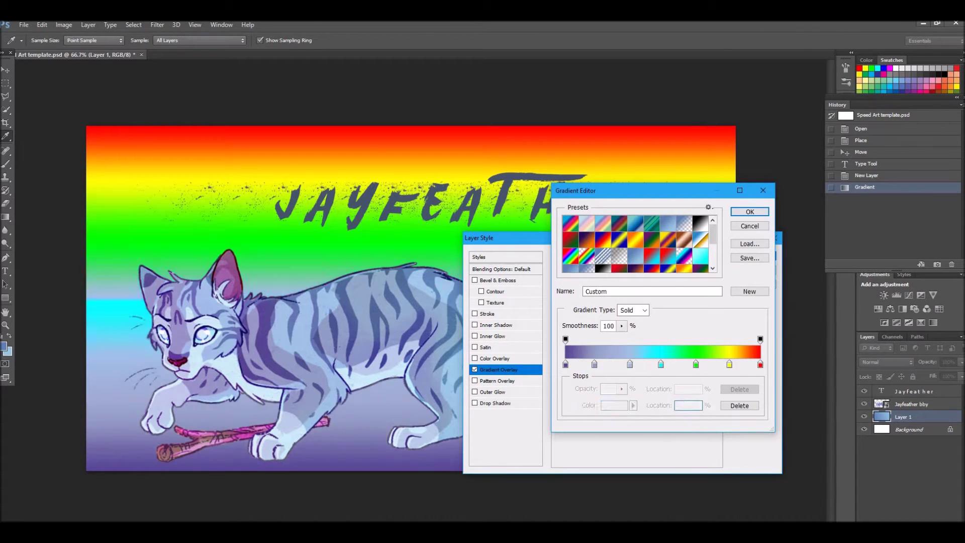
# Replace the remaining bright gradient stops with light blue and purple tones sampled from the cat and shift the stops along the bar.
pyautogui.click(322, 302)
pyautogui.click(729, 364)
pyautogui.moveTo(729, 364); pyautogui.dragTo(698, 364)
pyautogui.moveTo(646, 364); pyautogui.dragTo(656, 363)
pyautogui.moveTo(619, 364); pyautogui.dragTo(625, 364)
pyautogui.moveTo(566, 364); pyautogui.dragTo(567, 364)
pyautogui.click(698, 364)
pyautogui.click(322, 236)
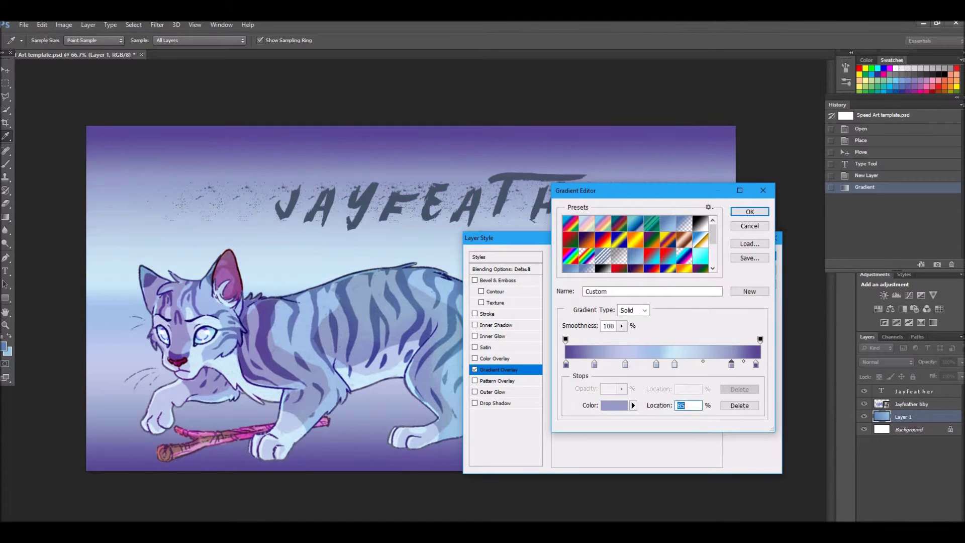
pyautogui.click(649, 364)
pyautogui.click(321, 262)
# Try a randomized Noise gradient and return the gradient type to Solid.
pyautogui.click(633, 311)
pyautogui.click(629, 324)
pyautogui.click(717, 401)
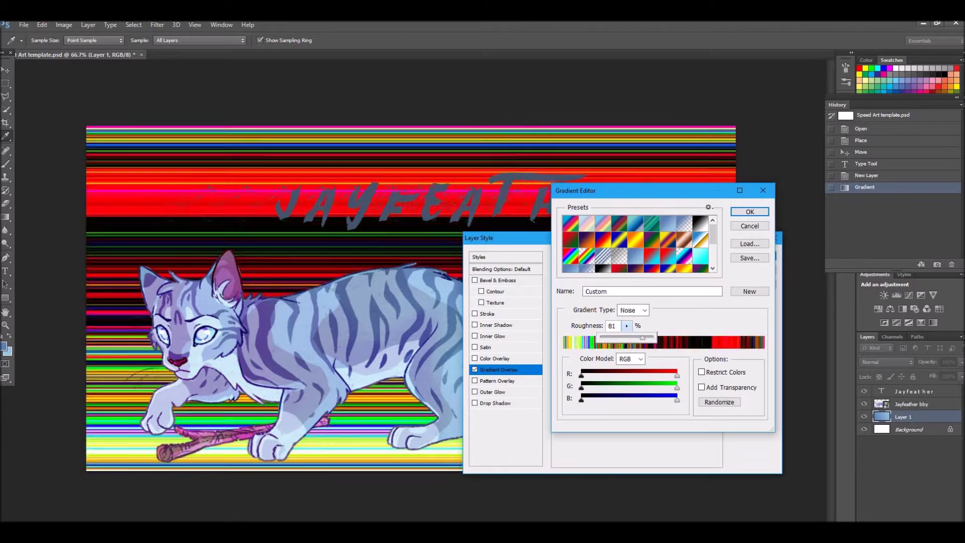
pyautogui.click(633, 311)
pyautogui.click(628, 316)
# Rearrange the gradient's colour stops at roughly even intervals, with dark purple at both ends.
pyautogui.click(567, 364)
pyautogui.moveTo(568, 364); pyautogui.dragTo(566, 364)
pyautogui.click(625, 364)
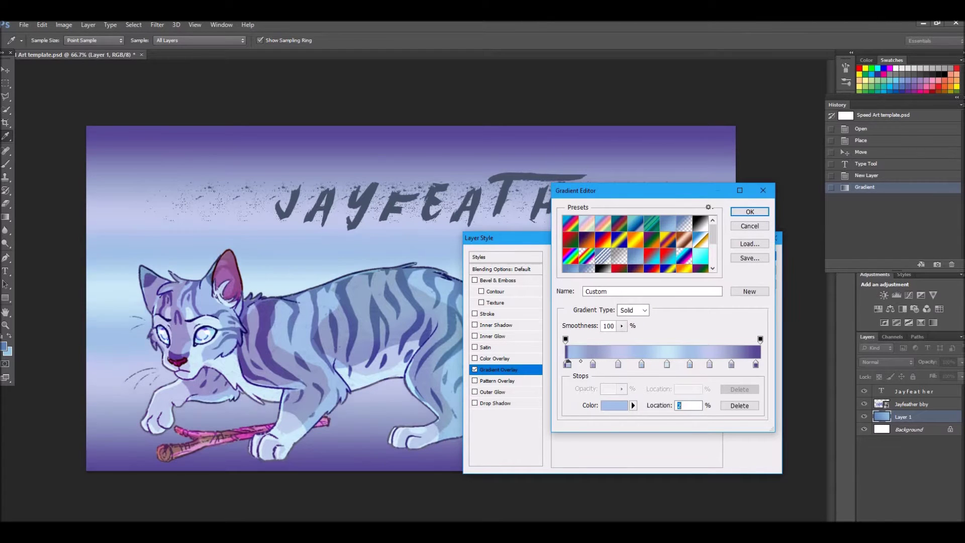
pyautogui.moveTo(755, 363); pyautogui.dragTo(760, 364)
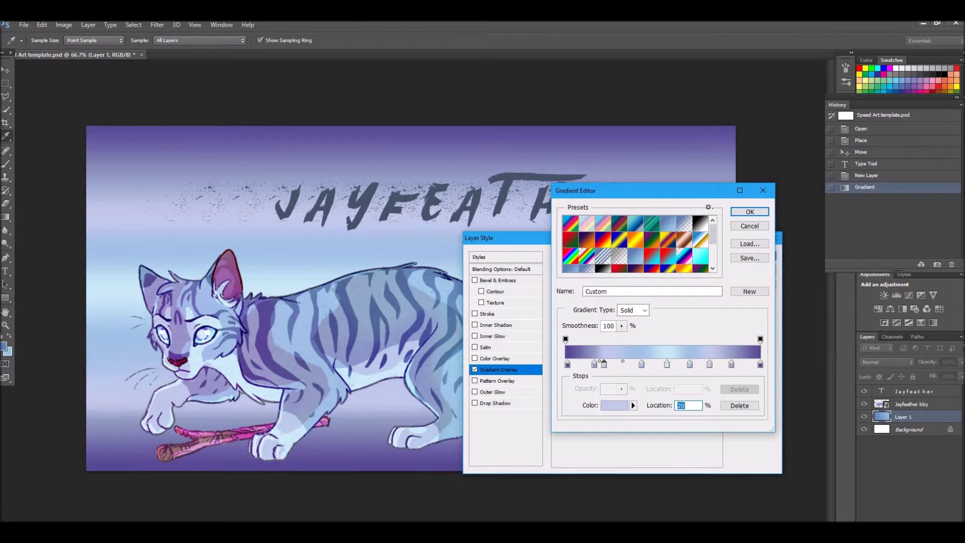
pyautogui.moveTo(624, 364); pyautogui.dragTo(702, 364)
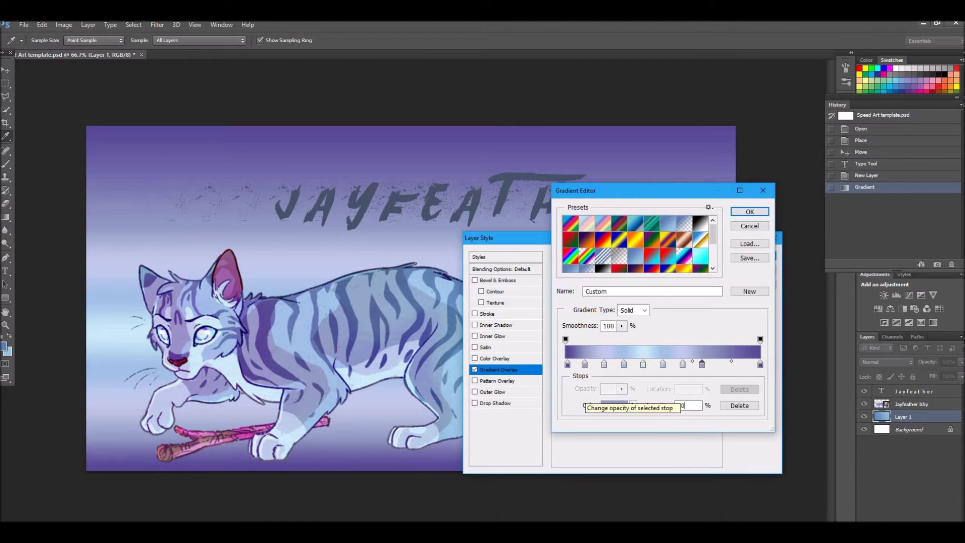
pyautogui.click(728, 364)
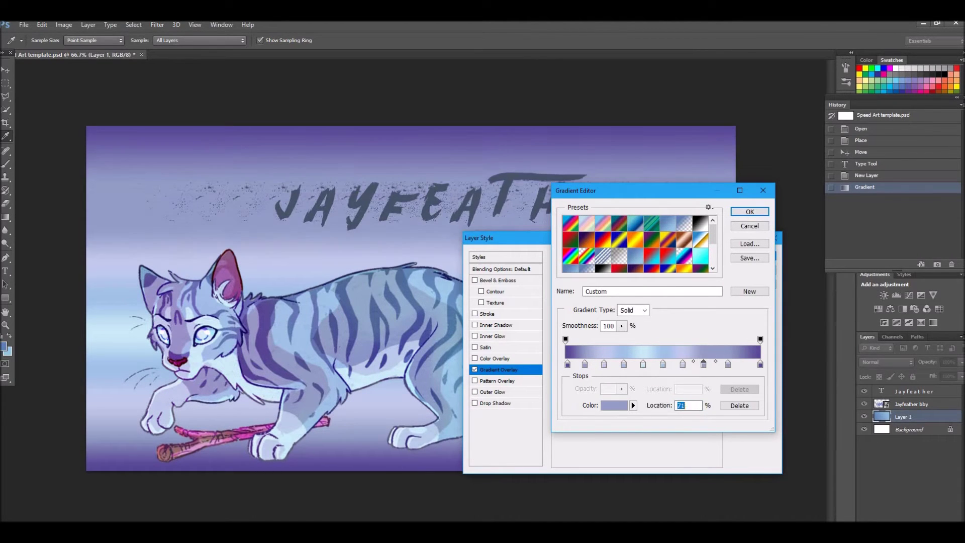
# Save the gradient as a new preset named Jayfeather and apply it to the layer's Gradient Overlay.
pyautogui.doubleClick(652, 291)
pyautogui.write('Jayfeather')
pyautogui.click(749, 291)
pyautogui.click(750, 211)
pyautogui.click(754, 256)
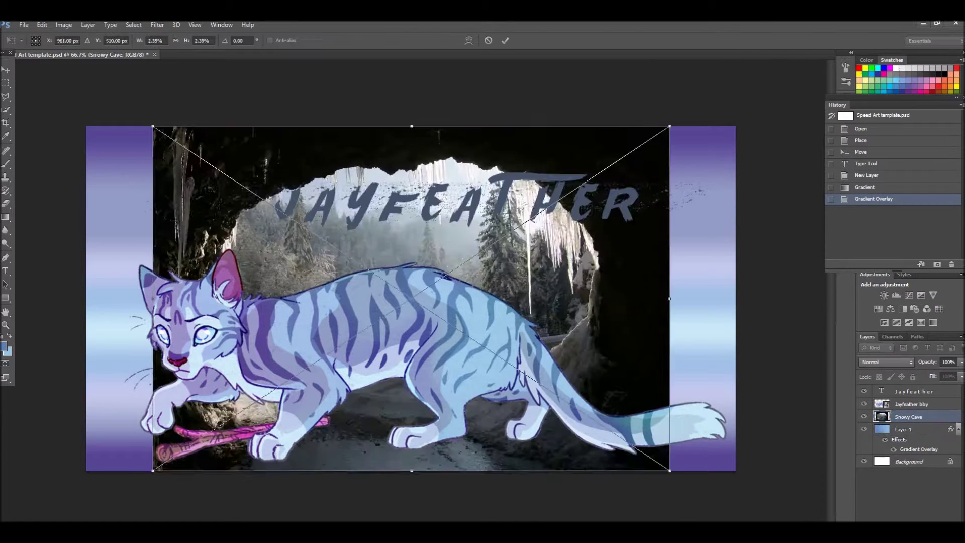
# Enlarge the placed Snowy Cave photo to cover the canvas, and shrink and reposition the cat artwork.
pyautogui.moveTo(732, 469); pyautogui.dragTo(739, 517)
pyautogui.press('Return')
pyautogui.click(910, 404)
pyautogui.hotkey('ctrl', 't')
pyautogui.moveTo(86, 126); pyautogui.dragTo(160, 221)
pyautogui.press('Return')
pyautogui.moveTo(482, 372); pyautogui.dragTo(495, 376)
# Duplicate the Snowy Cave layer twice and set the uppermost copy's blend mode to Multiply.
pyautogui.rightClick(911, 417)
pyautogui.click(884, 150)
pyautogui.rightClick(911, 429)
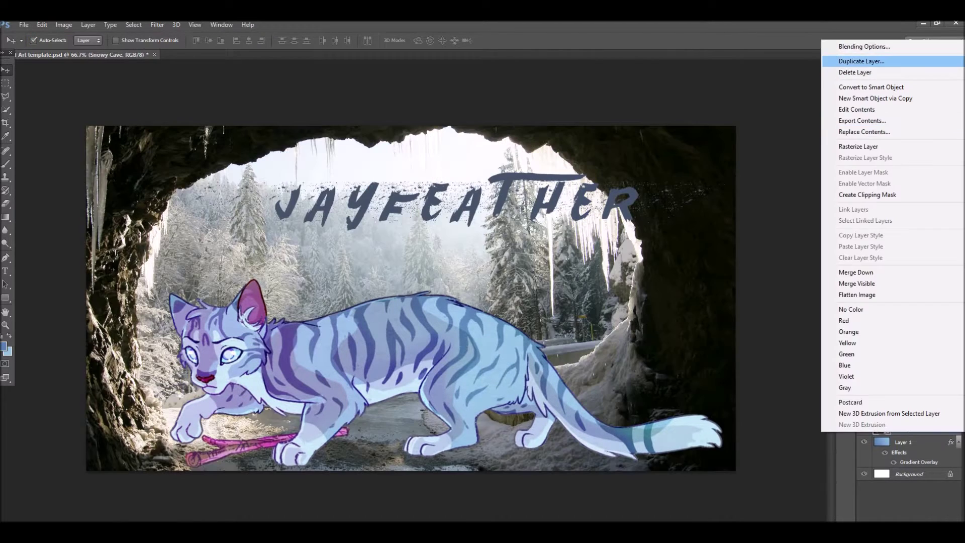
pyautogui.click(862, 61)
pyautogui.press('Return')
pyautogui.hotkey('ctrl', ']')
pyautogui.click(887, 362)
pyautogui.click(874, 137)
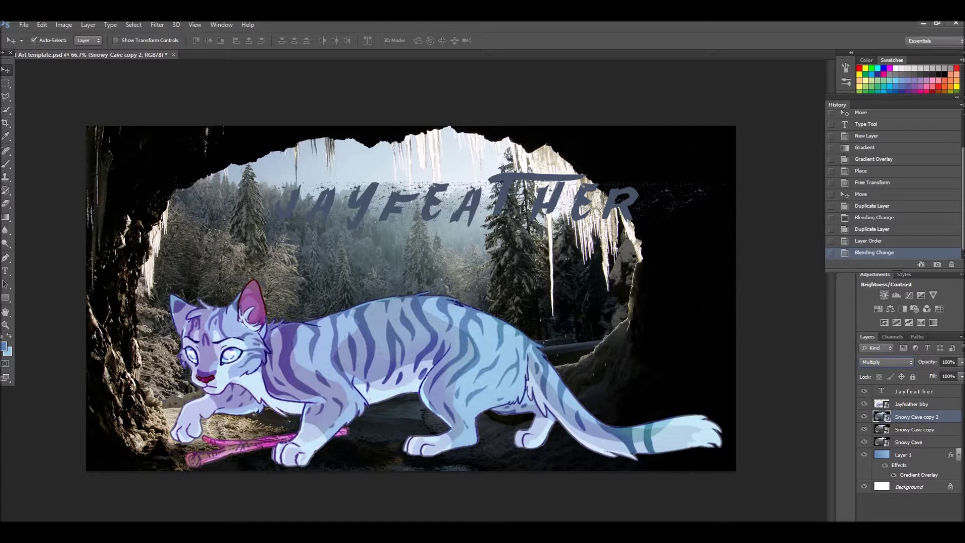
# Brighten the cave photos with a Levels adjustment layer and add a Hue/Saturation adjustment layer above it.
pyautogui.click(916, 348)
pyautogui.moveTo(838, 104)
pyautogui.mouseDown()
pyautogui.moveTo(835, 134)
pyautogui.moveTo(828, 91)
pyautogui.mouseUp()
pyautogui.click(915, 348)
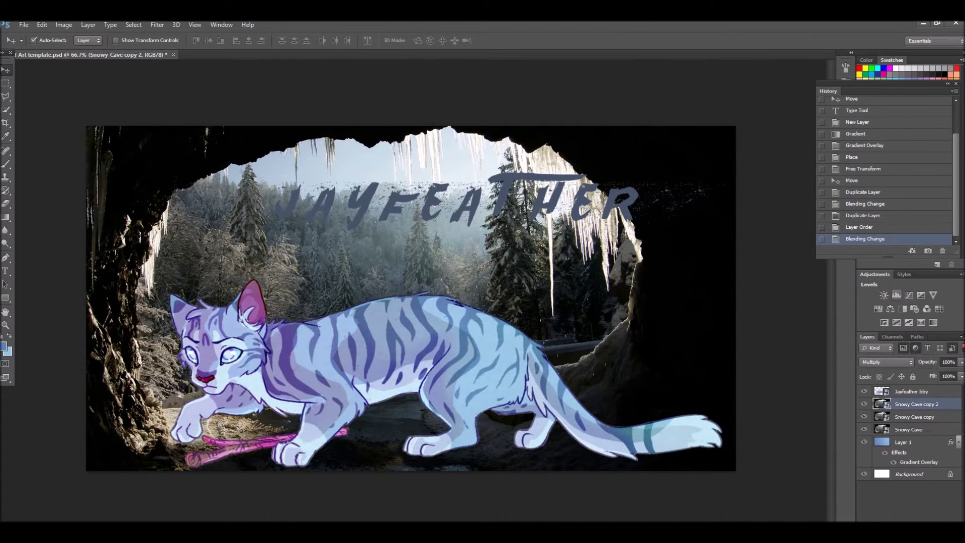
pyautogui.click(896, 295)
pyautogui.moveTo(767, 161); pyautogui.dragTo(734, 162)
pyautogui.click(825, 50)
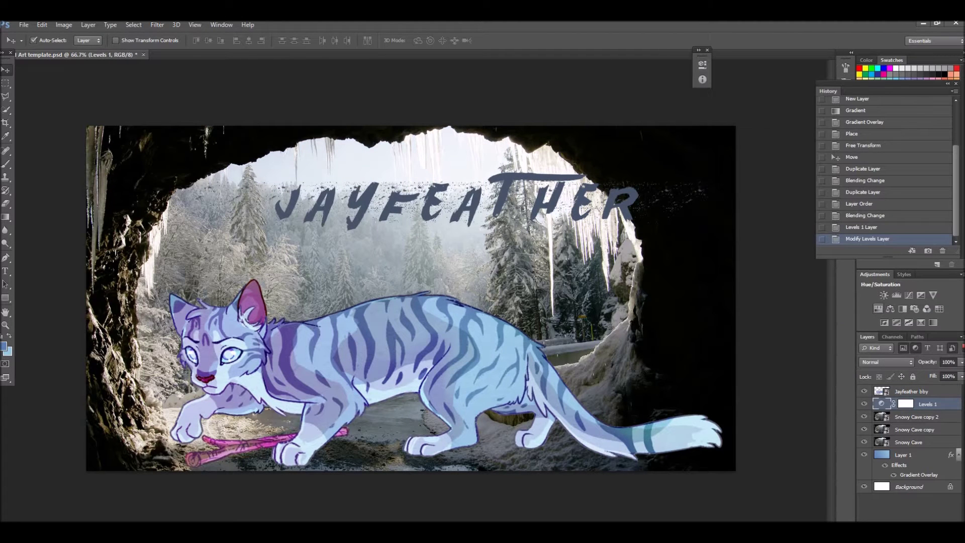
pyautogui.click(878, 309)
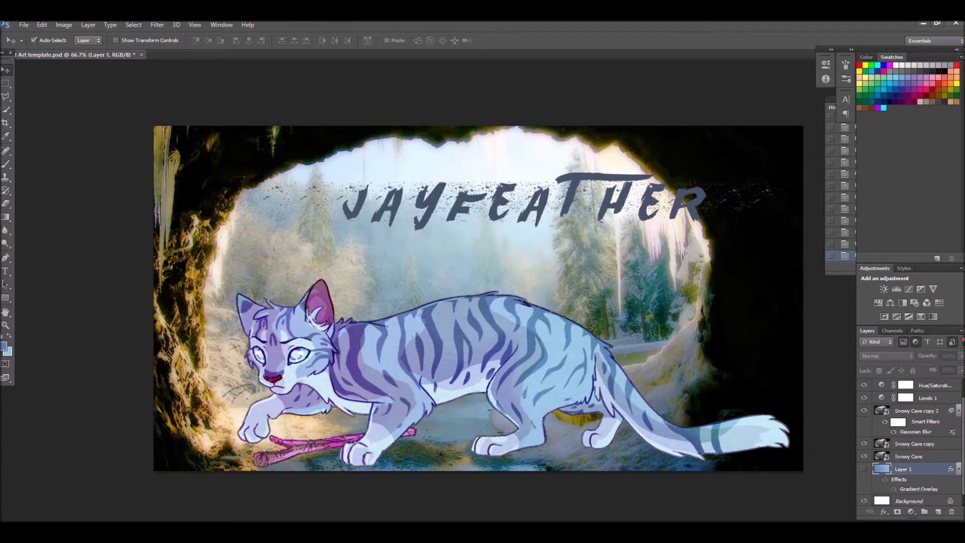
# Open the Stroke effect in the Jayfeather title's layer style.
pyautogui.press('Up')
pyautogui.press('Return')
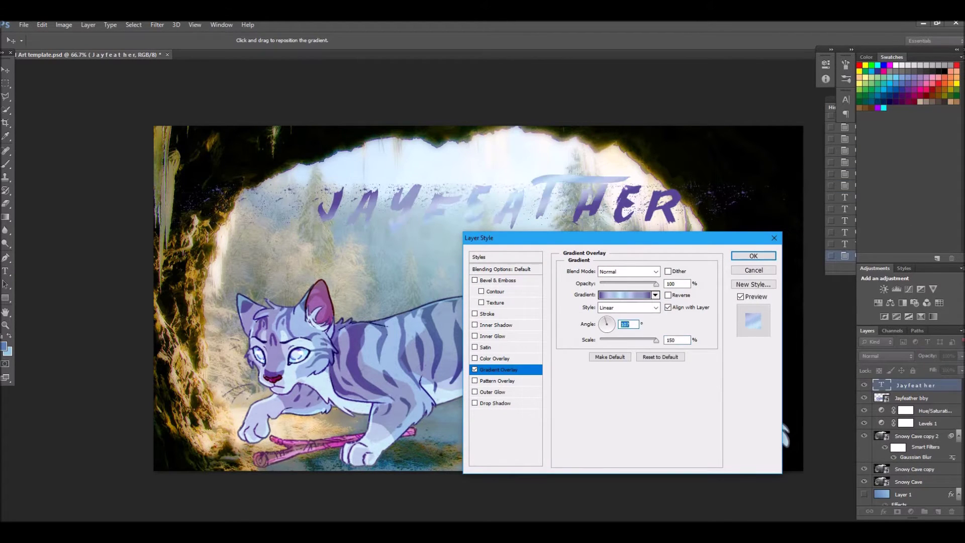
pyautogui.click(486, 313)
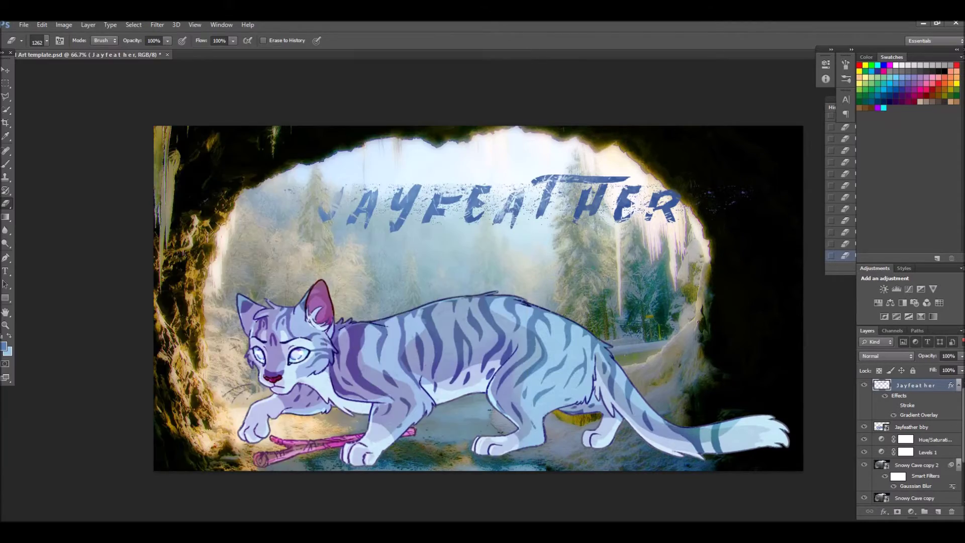
# Paint a translucent blue feather near the start of the title with a feather-shaped brush.
pyautogui.press('b')
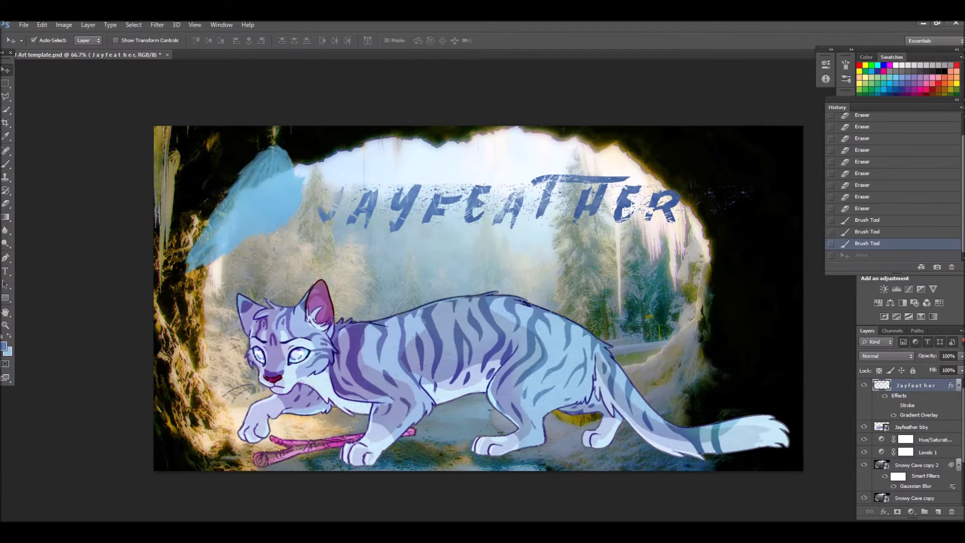
pyautogui.hotkey('ctrl', 'z')
pyautogui.press('b')
pyautogui.click(46, 41)
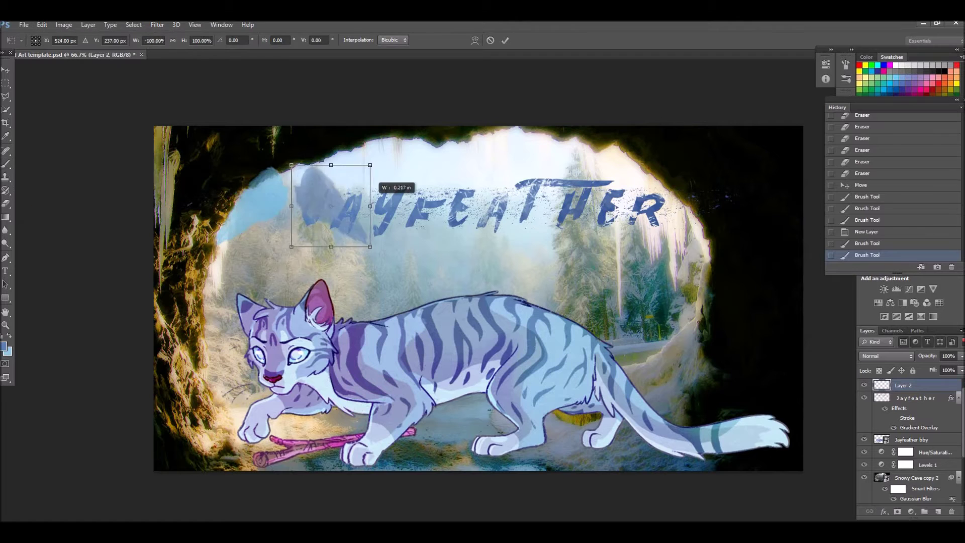
# Merge the horizontally flipped second feather into the title layer and shift the lettering slightly left.
pyautogui.press('Return')
pyautogui.hotkey('ctrl', 'e')
pyautogui.press('v')
pyautogui.moveTo(551, 174); pyautogui.dragTo(528, 173)
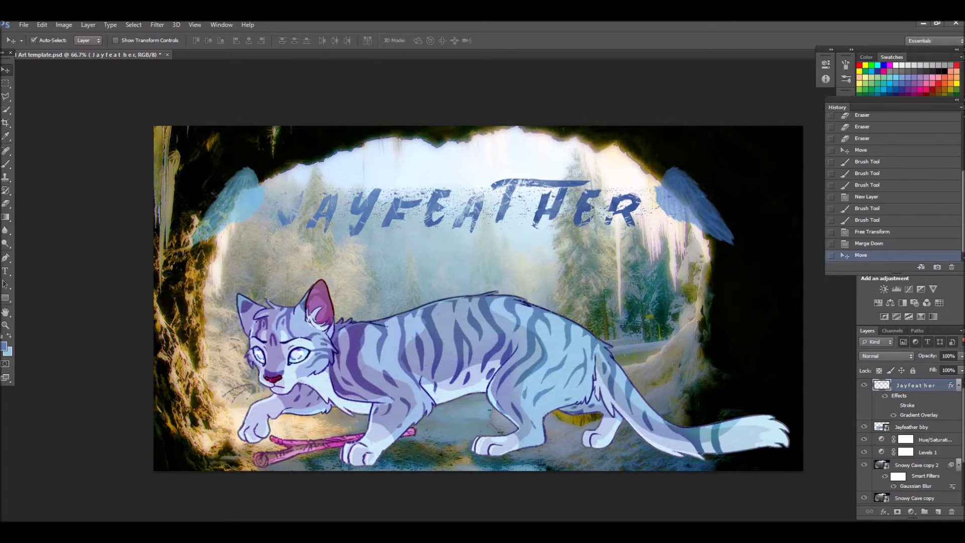
# Outline each of the two feathers with the Polygonal Lasso and split them from the title onto their own layers.
pyautogui.rightClick(765, 166)
pyautogui.rightClick(260, 203)
pyautogui.click(302, 295)
pyautogui.click(672, 151)
pyautogui.click(645, 161)
pyautogui.click(651, 212)
pyautogui.rightClick(711, 209)
pyautogui.click(744, 308)
# Restyle the left feather's layer with a pale blue Inner Glow in Linear Dodge (Add) mode, leaving Stroke and Bevel & Emboss off.
pyautogui.doubleClick(907, 446)
pyautogui.click(653, 295)
pyautogui.click(621, 404)
pyautogui.click(475, 313)
pyautogui.click(498, 280)
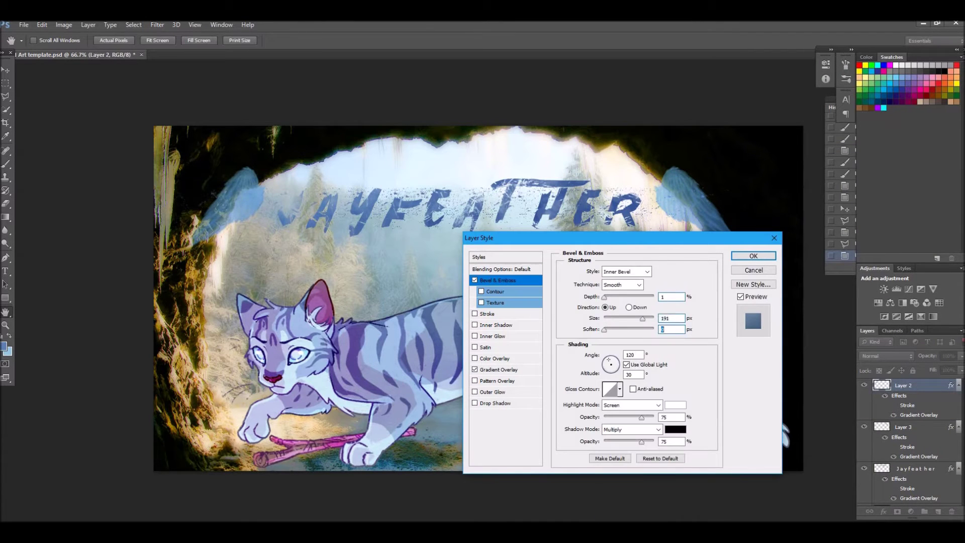
pyautogui.click(475, 280)
pyautogui.click(497, 336)
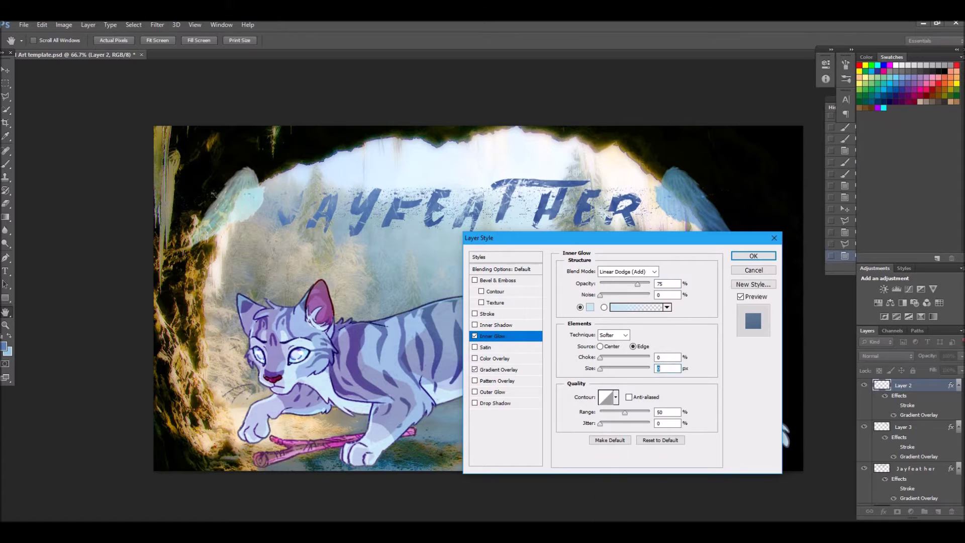
pyautogui.click(753, 256)
# Add a pale blue Inner Glow to the right feather's layer and stretch the merged feathers to about 101% width and 118% height.
pyautogui.doubleClick(908, 427)
pyautogui.click(589, 307)
pyautogui.click(312, 144)
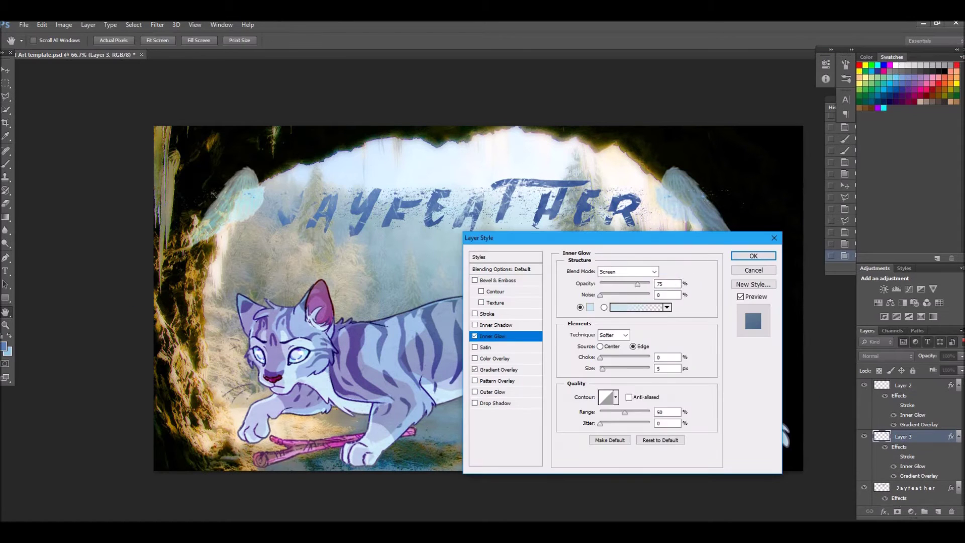
pyautogui.click(753, 256)
pyautogui.hotkey('ctrl', 't')
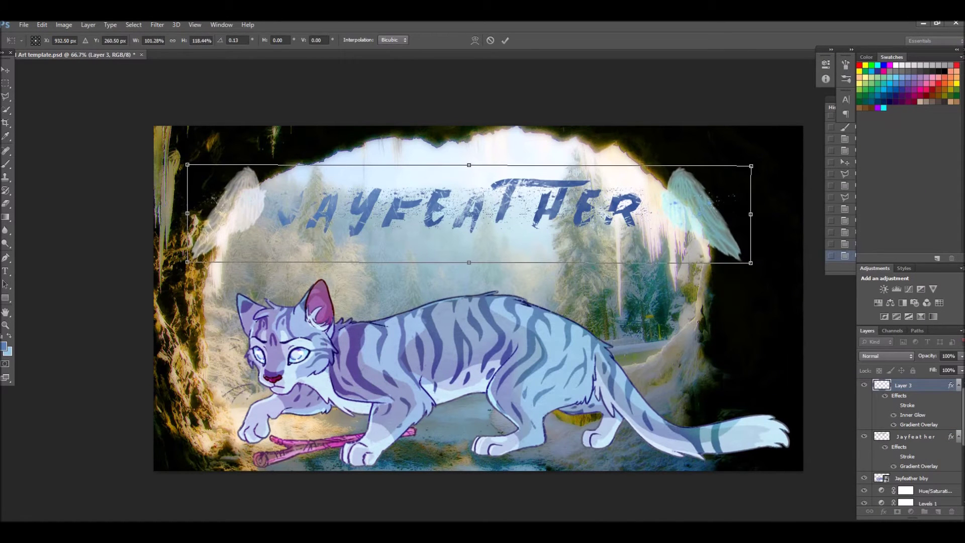
pyautogui.press('Return')
# Try moving the lassoed right feather over the left feather.
pyautogui.rightClick(689, 211)
pyautogui.click(170, 205)
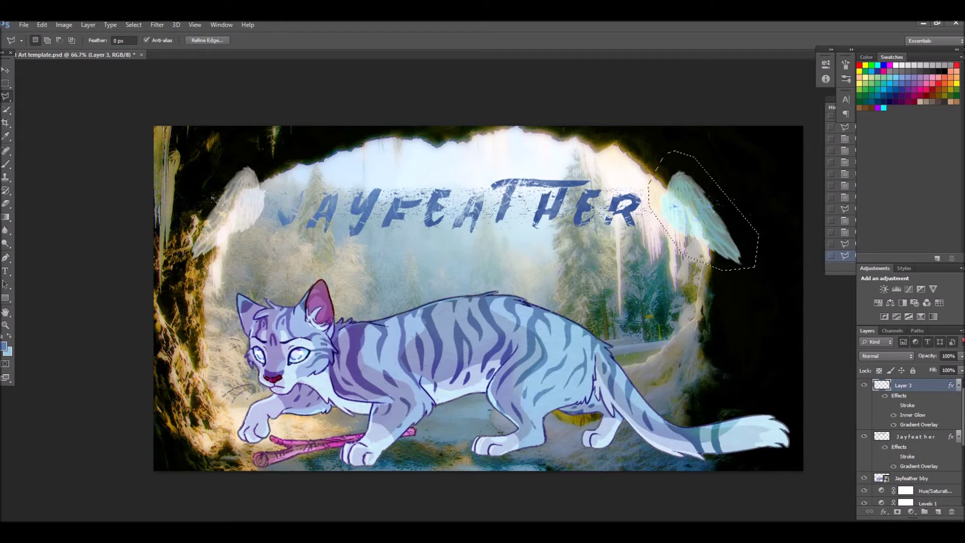
pyautogui.moveTo(704, 207); pyautogui.dragTo(268, 207)
pyautogui.press('Return')
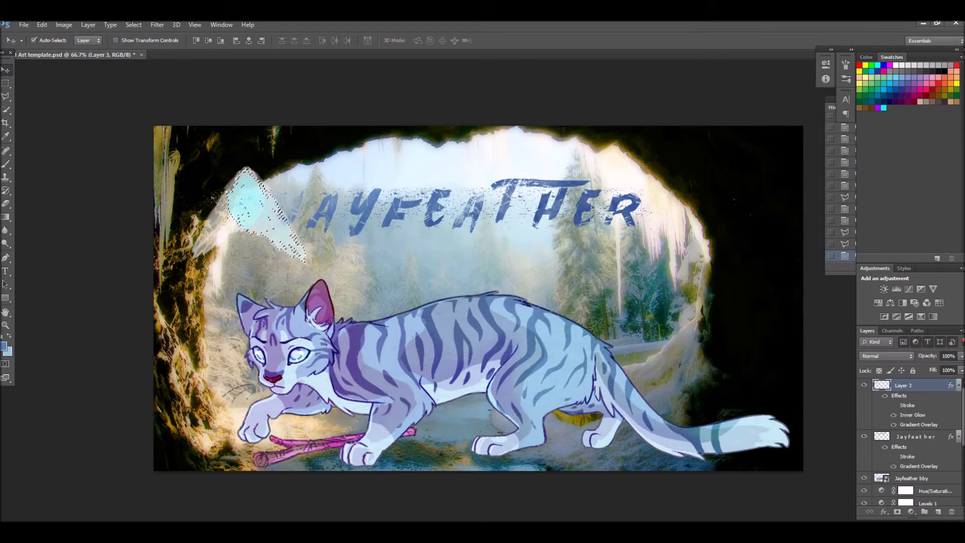
# Lasso the title layer's area around the right feather and scale it to about 96% width and 75% height.
pyautogui.rightClick(911, 436)
pyautogui.rightClick(684, 199)
pyautogui.hotkey('ctrl', 't')
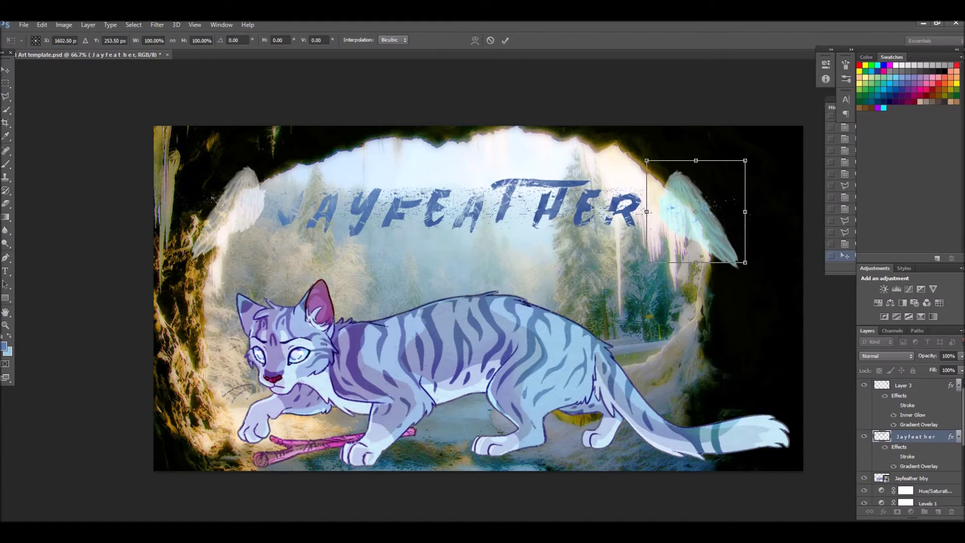
pyautogui.press('Return')
pyautogui.press('l')
pyautogui.click(687, 273)
pyautogui.click(650, 233)
pyautogui.click(664, 159)
pyautogui.doubleClick(700, 140)
pyautogui.hotkey('ctrl', 't')
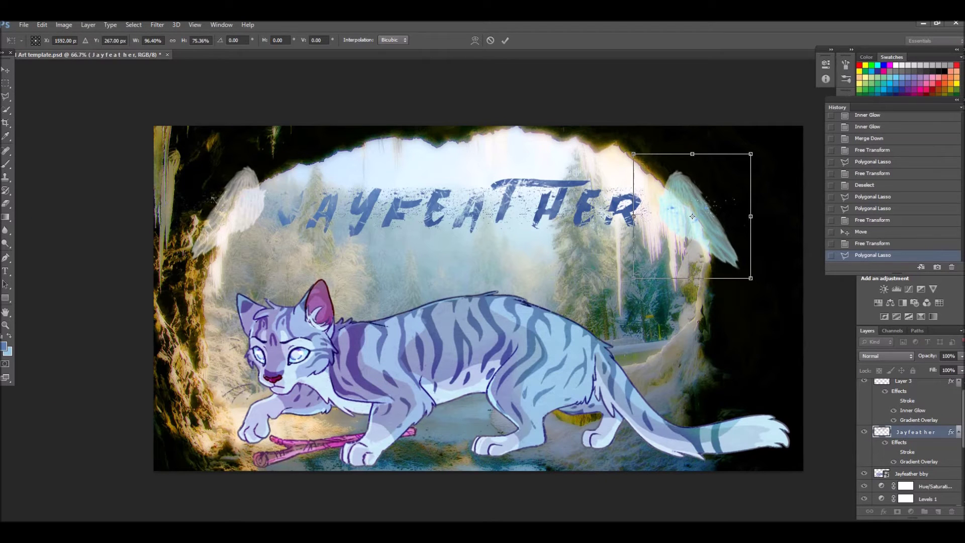
pyautogui.press('Return')
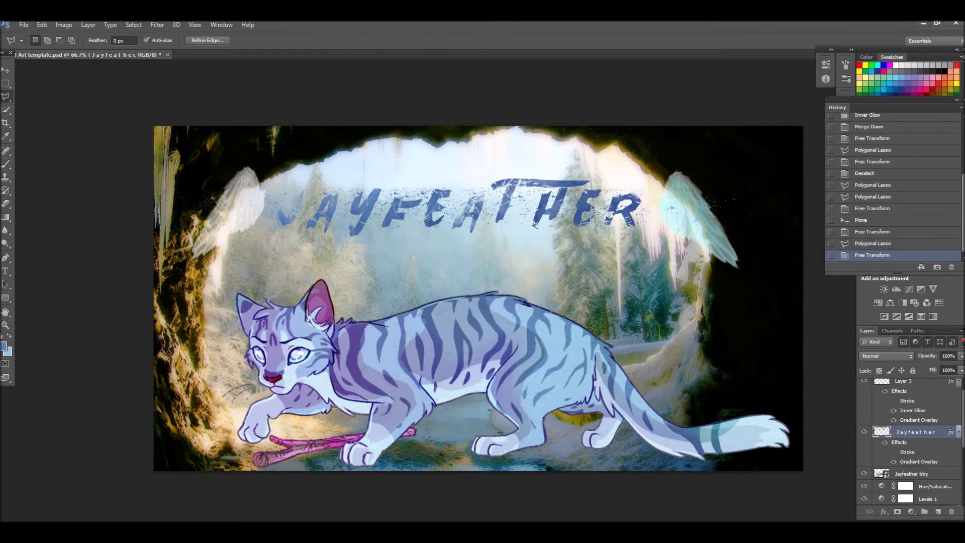
# Try nudging the feathers left and splitting the right one onto its own layer, and undo the last changes.
pyautogui.moveTo(231, 211); pyautogui.dragTo(227, 211)
pyautogui.rightClick(683, 210)
pyautogui.click(708, 291)
pyautogui.press('v')
pyautogui.rightClick(905, 385)
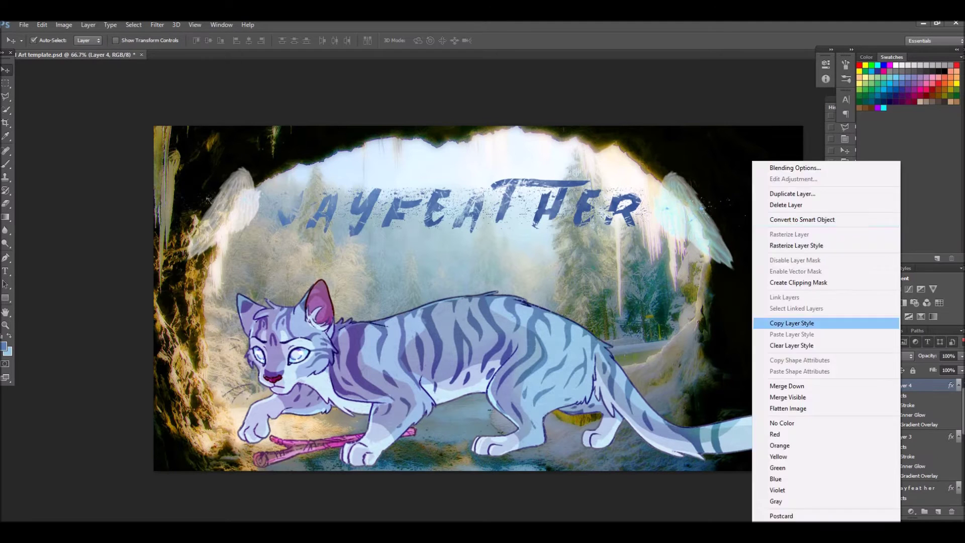
pyautogui.press('Escape')
pyautogui.hotkey('ctrl', 'alt', 'z')
pyautogui.hotkey('ctrl', 'alt', 'z')
pyautogui.hotkey('ctrl', 'alt', 'z')
# Fit a mirrored feather copy to the title's right side with Puppet Warp and Free Transform so it matches the left feather.
pyautogui.press('w')
pyautogui.rightClick(451, 235)
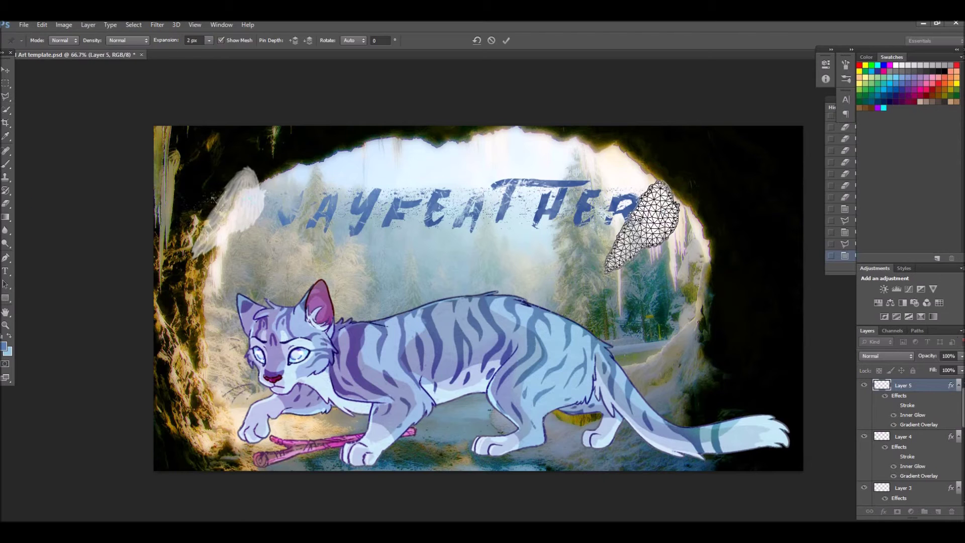
pyautogui.hotkey('alt', 'e')
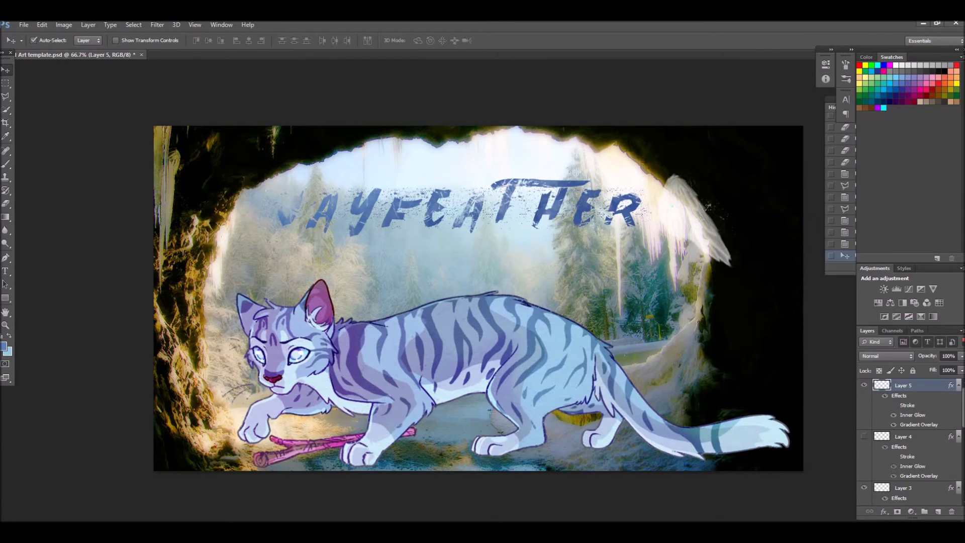
pyautogui.press('Escape')
pyautogui.hotkey('ctrl', 't')
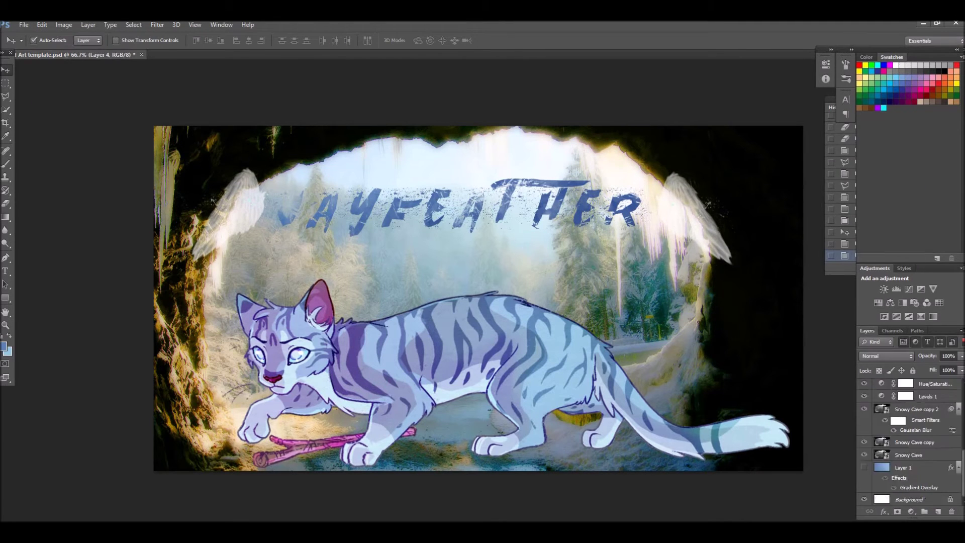
# Add an Inner Glow to the Jayfeather title layer.
pyautogui.rightClick(927, 399)
pyautogui.click(769, 165)
pyautogui.click(492, 336)
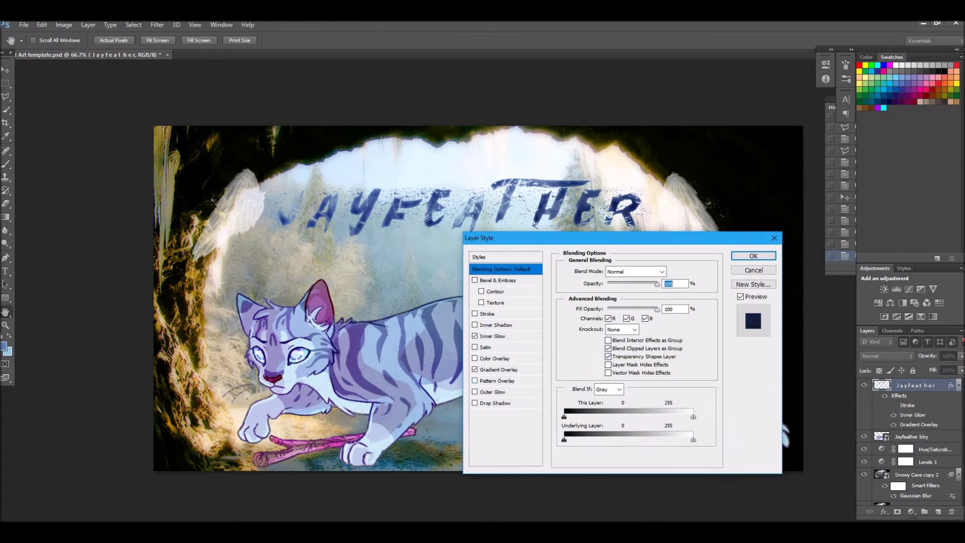
# Add an Outer Glow to the title layer and set its colour to light blue #a7ebf6.
pyautogui.click(493, 391)
pyautogui.click(616, 387)
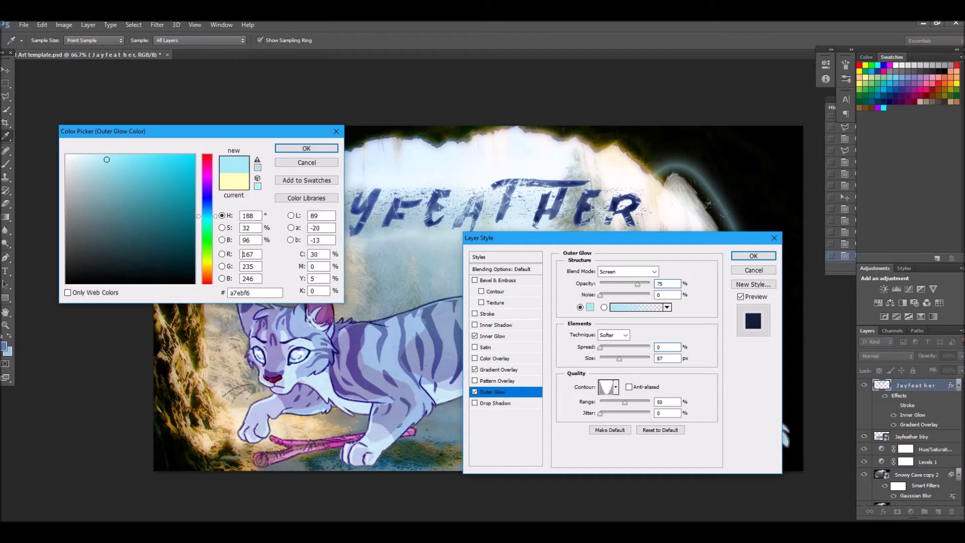
pyautogui.press('Return')
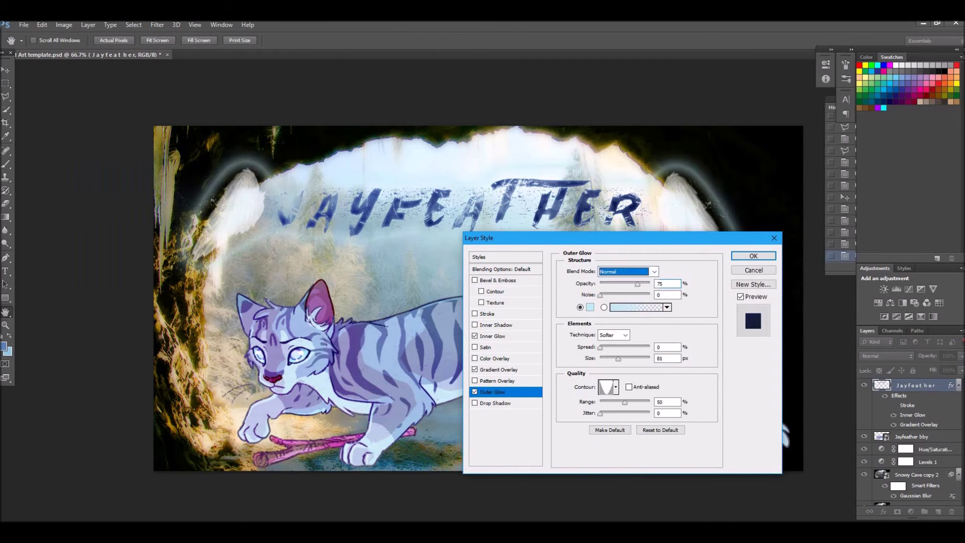
# Set the title's Outer Glow blend mode to Linear Dodge (Add) and adjust the glow size.
pyautogui.press('Down')
pyautogui.press('Down')
pyautogui.press('Down')
pyautogui.press('Down')
pyautogui.press('Down')
pyautogui.press('Down')
pyautogui.press('Down')
pyautogui.press('Down')
pyautogui.press('Down')
pyautogui.press('Down')
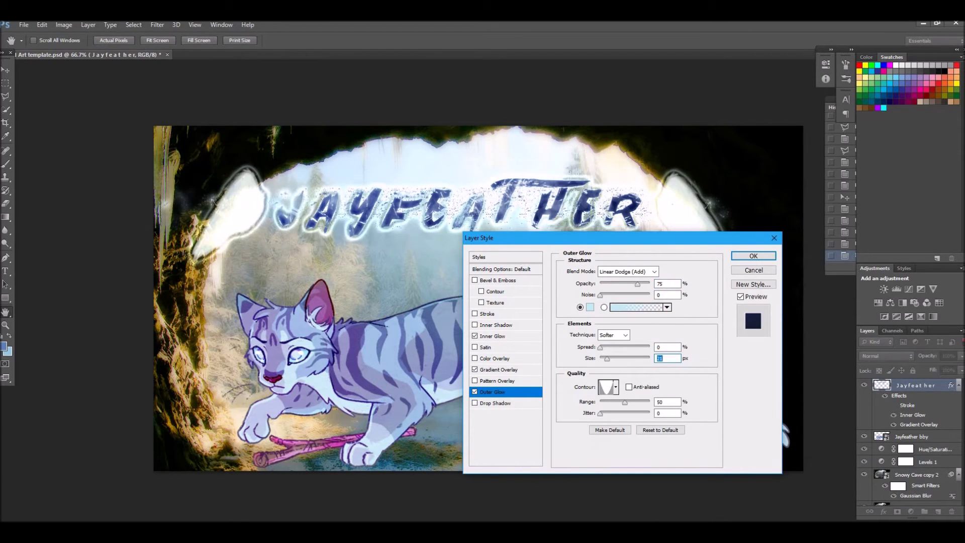
pyautogui.click(667, 358)
pyautogui.press('Return')
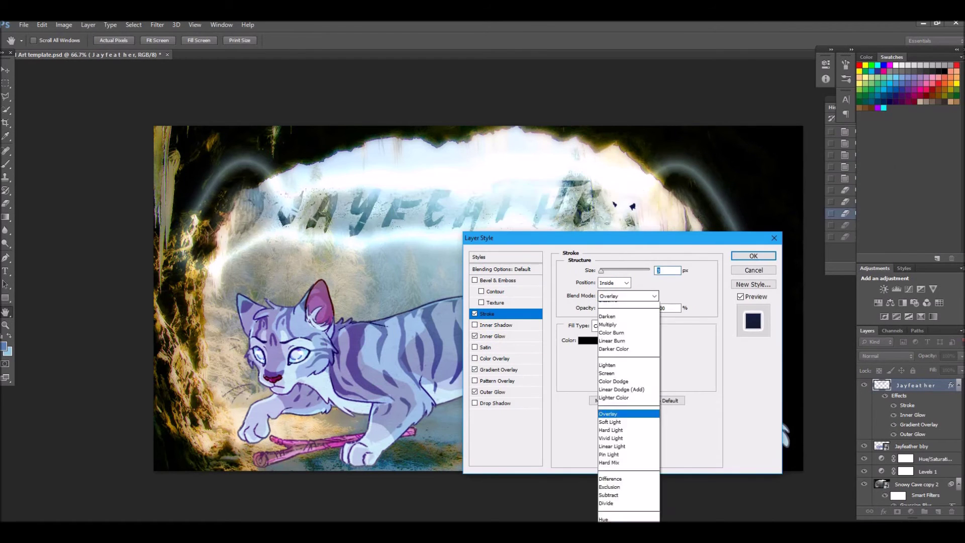
# Choose a colour for the title's inside Stroke and set the Outer Glow size to 8 px.
pyautogui.moveTo(105, 167); pyautogui.dragTo(123, 243)
pyautogui.press('Return')
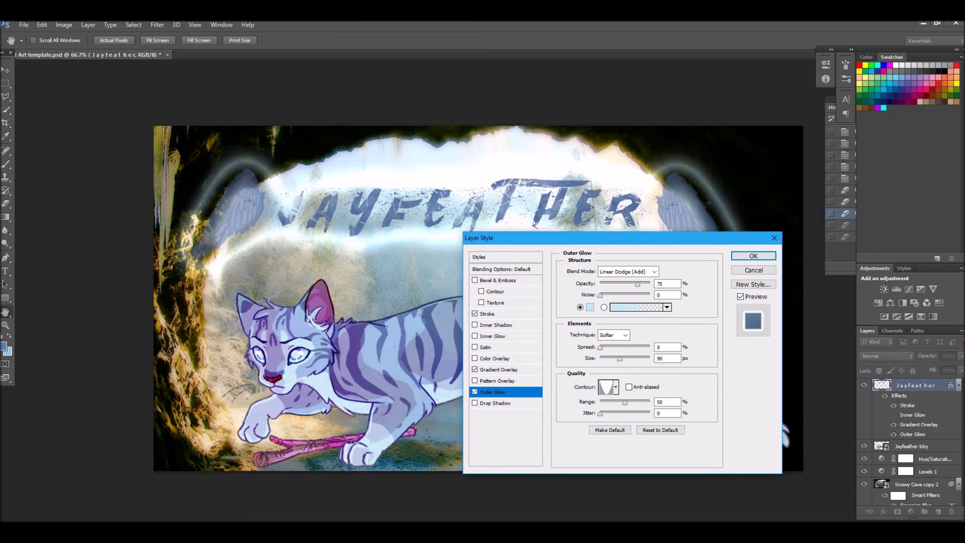
pyautogui.write('8')
pyautogui.hotkey('shift', 'Tab')
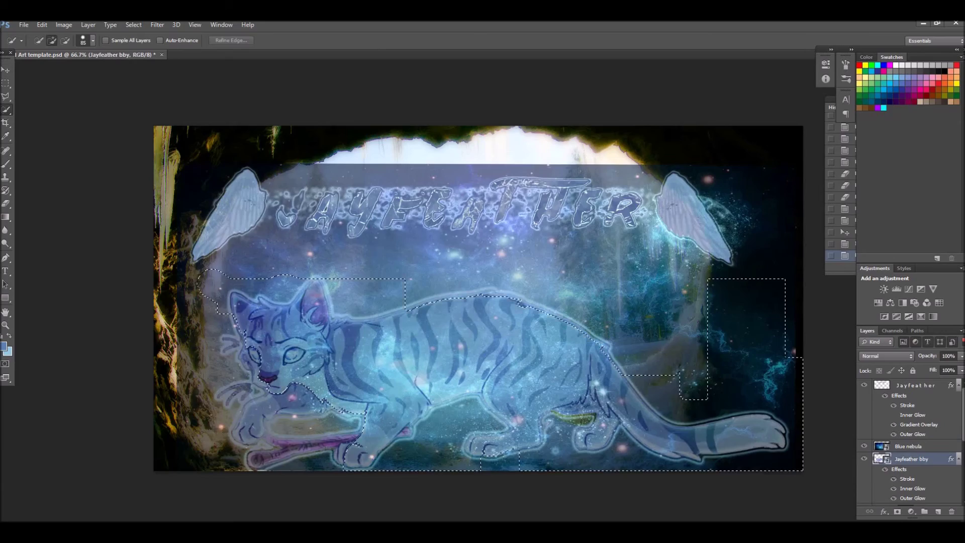
# Set the Blue nebula layer to 100% opacity and open the blend mode choices for the Blue nebula layer above the title.
pyautogui.press('0')
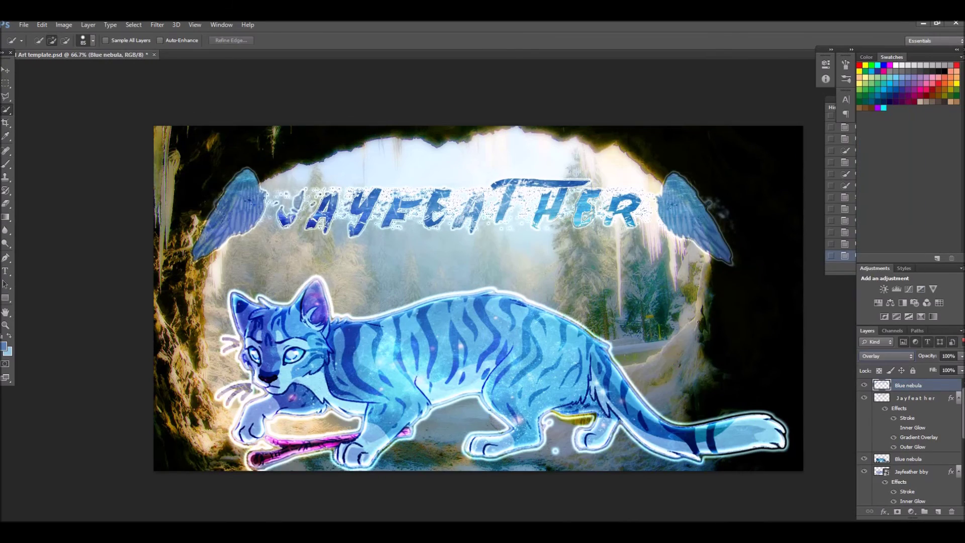
pyautogui.click(886, 356)
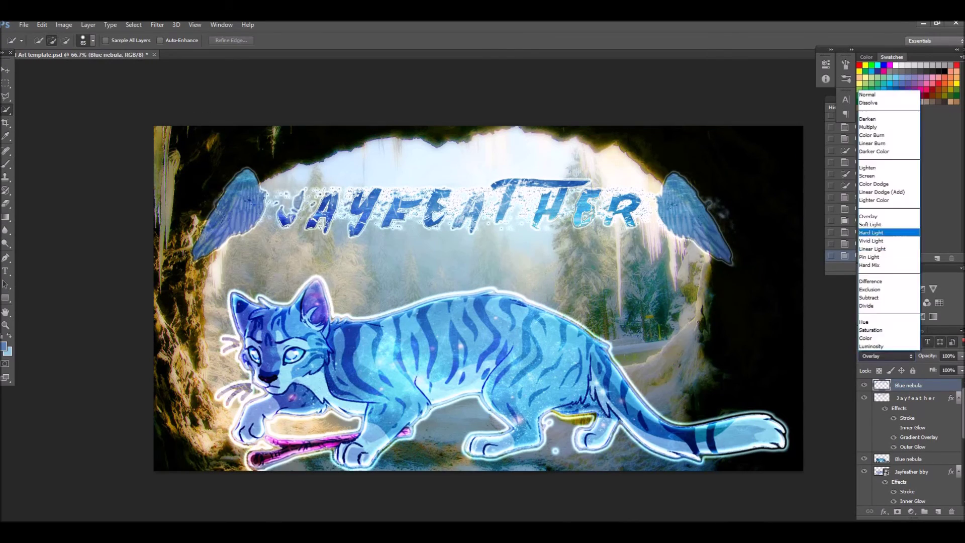